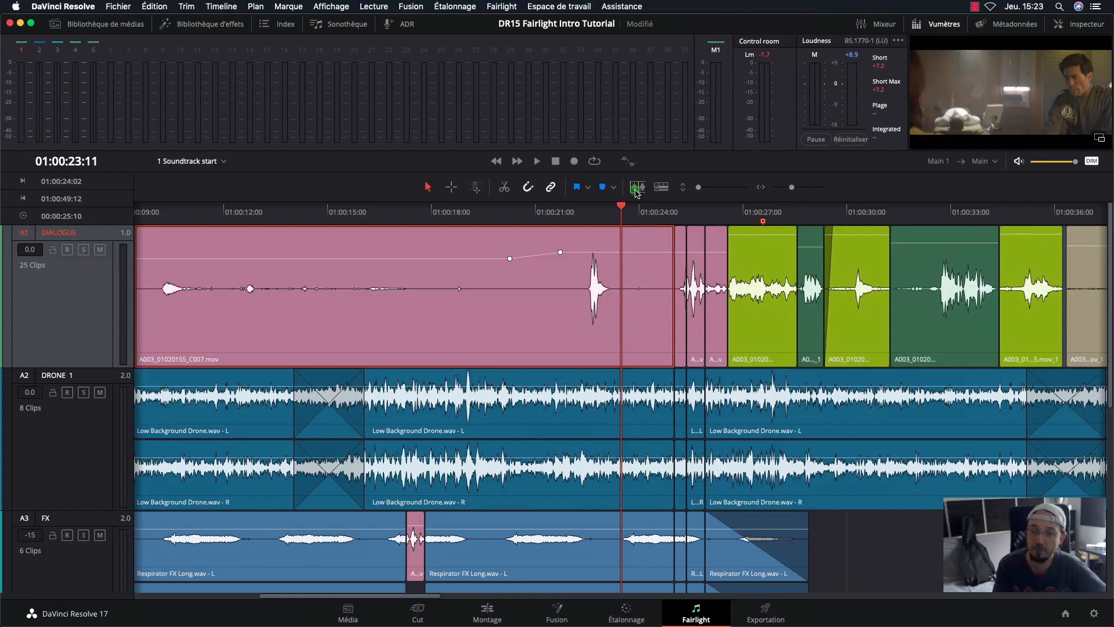
Return the playhead to the start of the timeline, then fast-forward to the long pink DIALOGUE clip and stop there.
drag(623, 208, 624, 208)
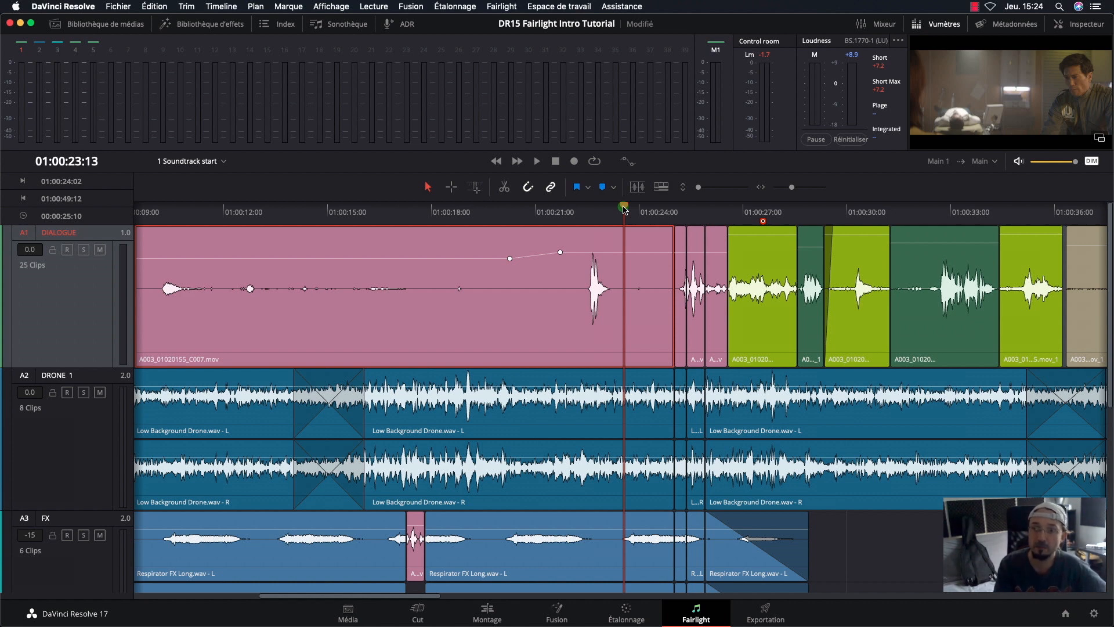
click(498, 160)
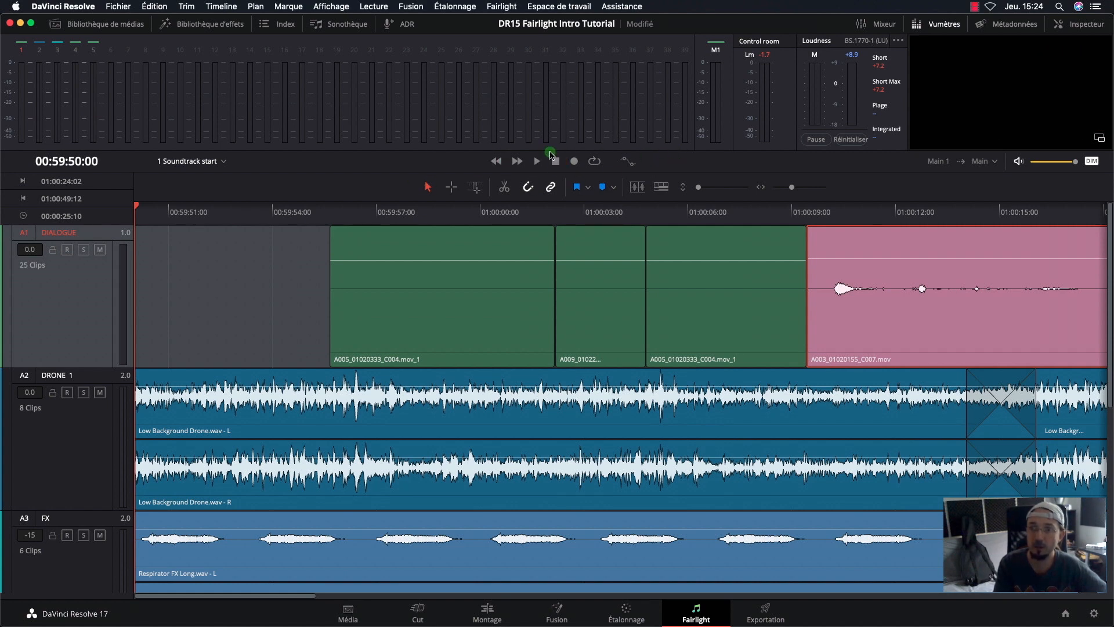
click(517, 162)
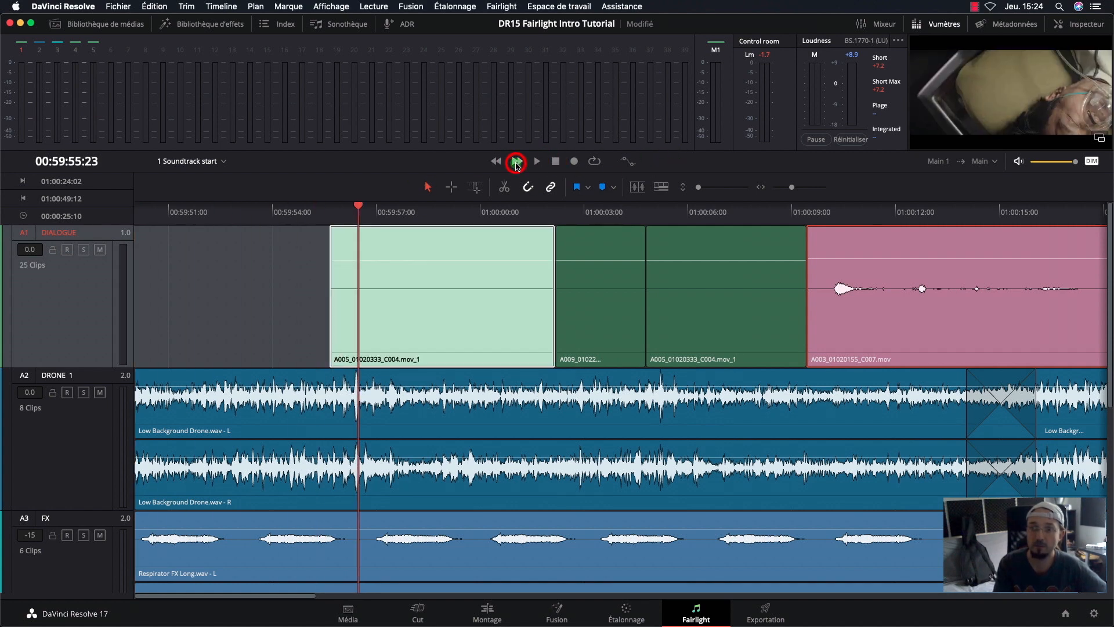
click(556, 161)
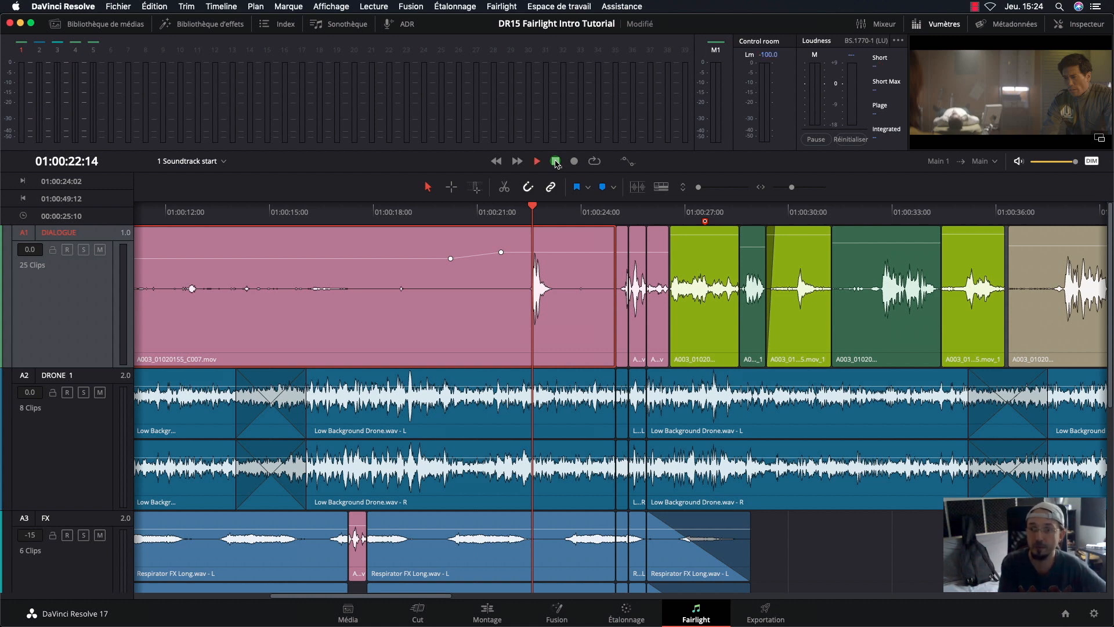
Play the soundtrack in short passages from about 01:00:22, pausing and resuming until about 01:00:27.
key(space)
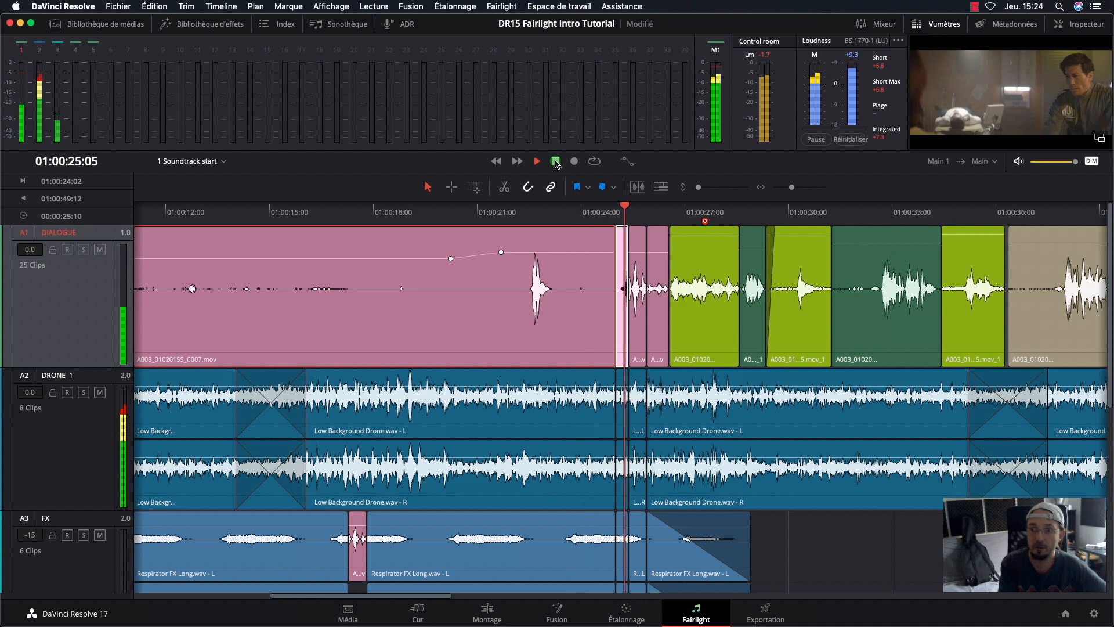
click(555, 161)
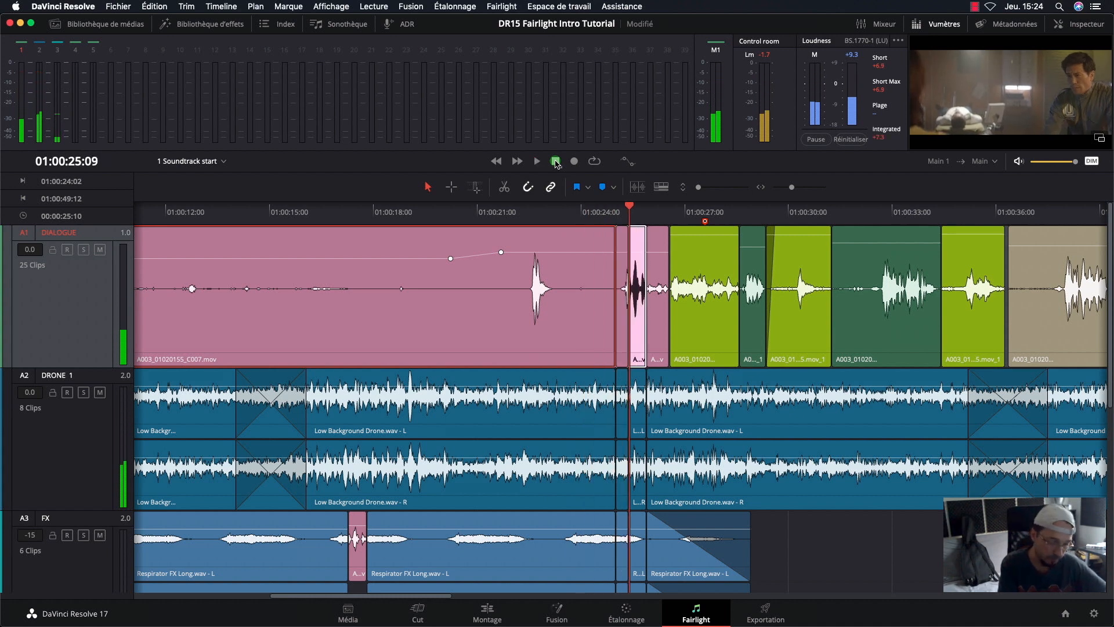
key(space)
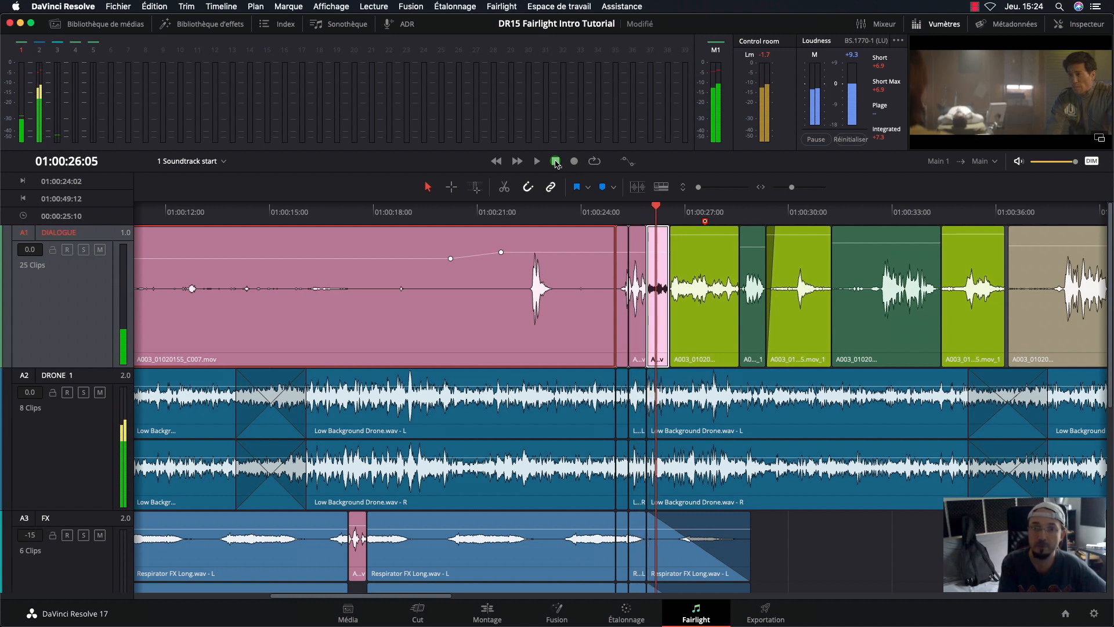
key(space)
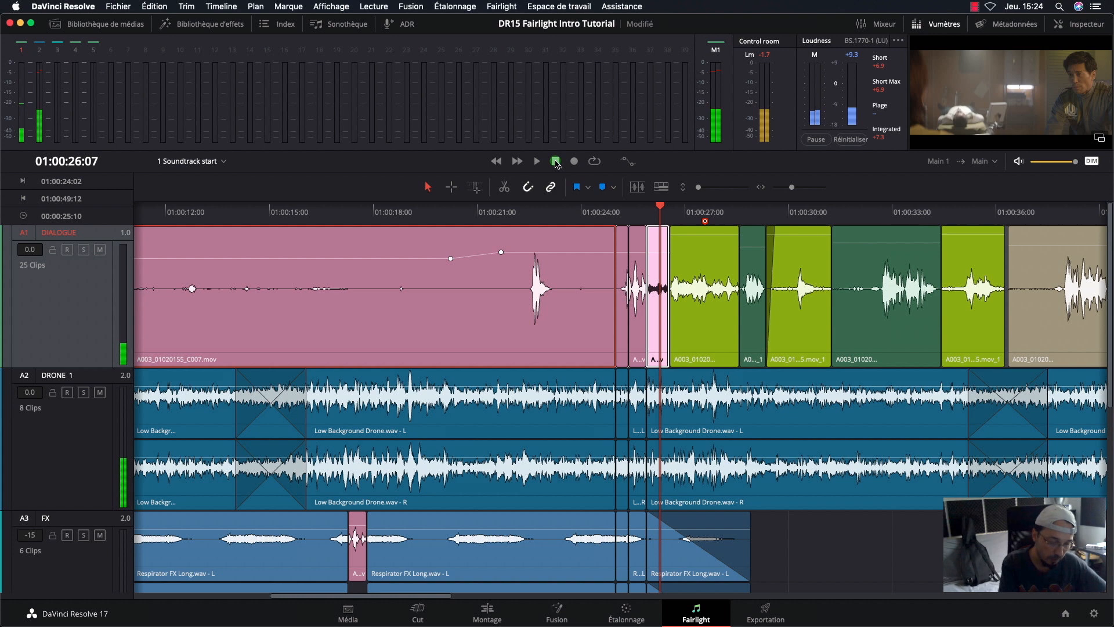
key(space)
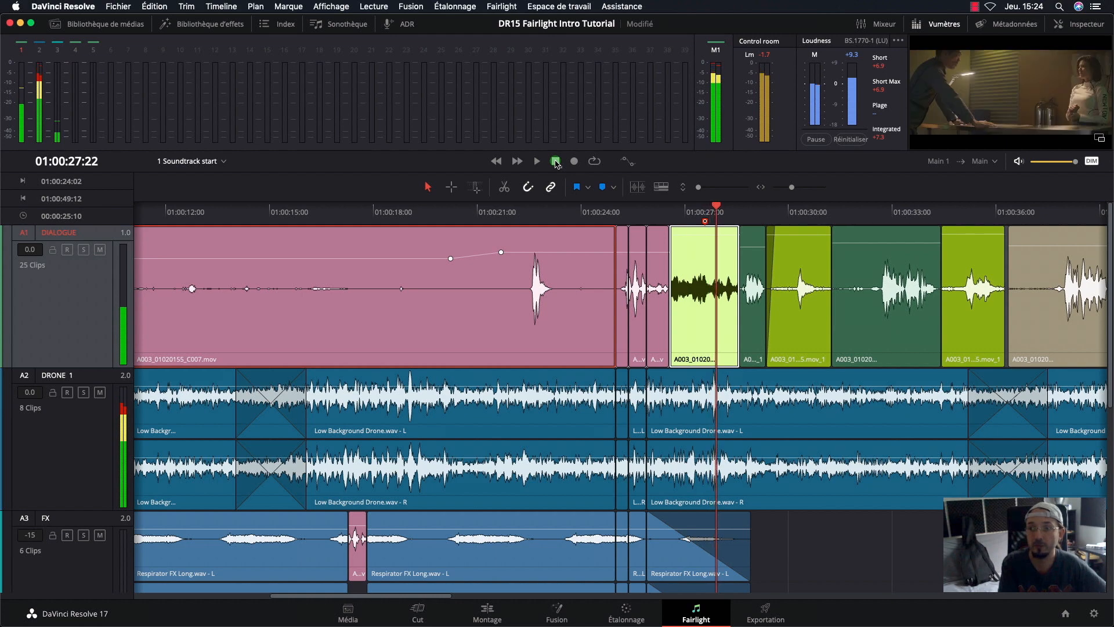
Shuttle the playback forward at 4x and backward at 2x, and finish with a short passage at normal speed.
key(l)
key(l)
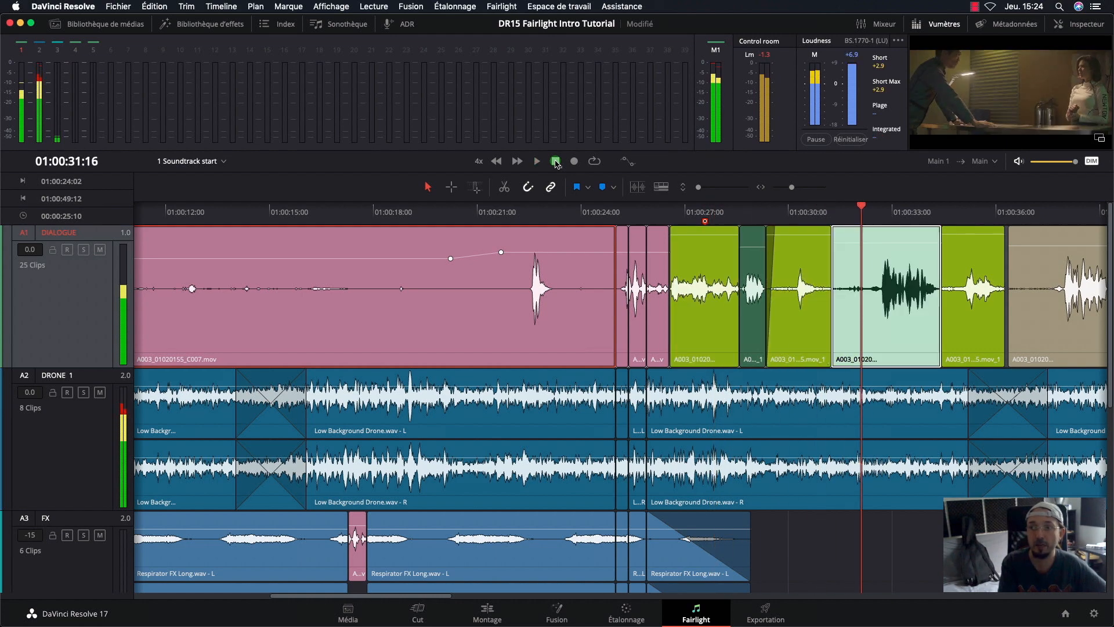
click(556, 162)
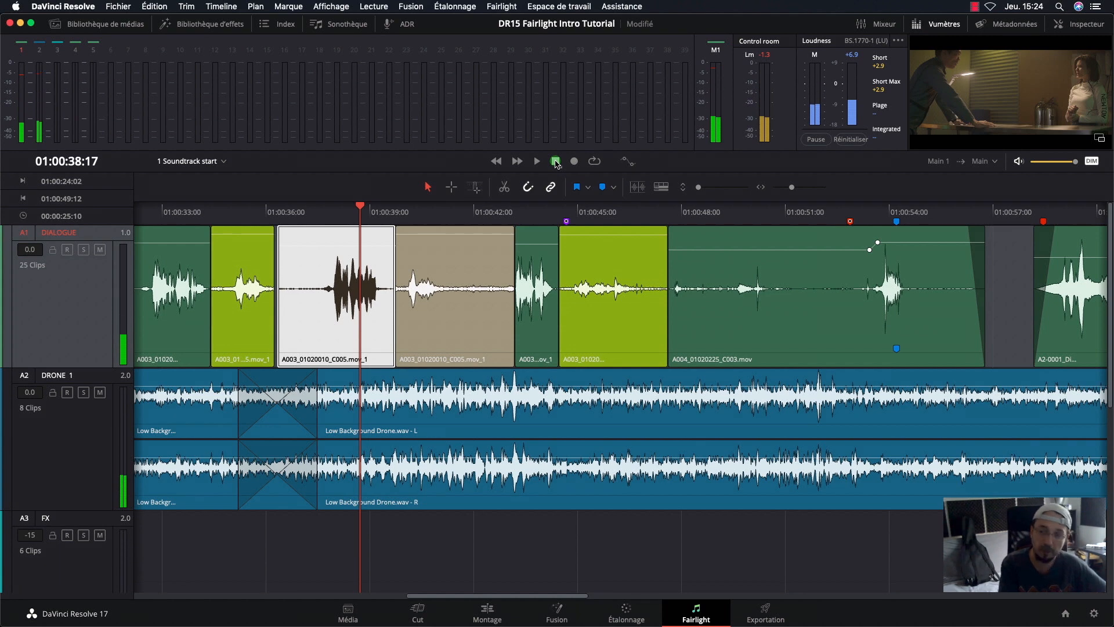
key(Left)
key(Left)
key(j)
key(j)
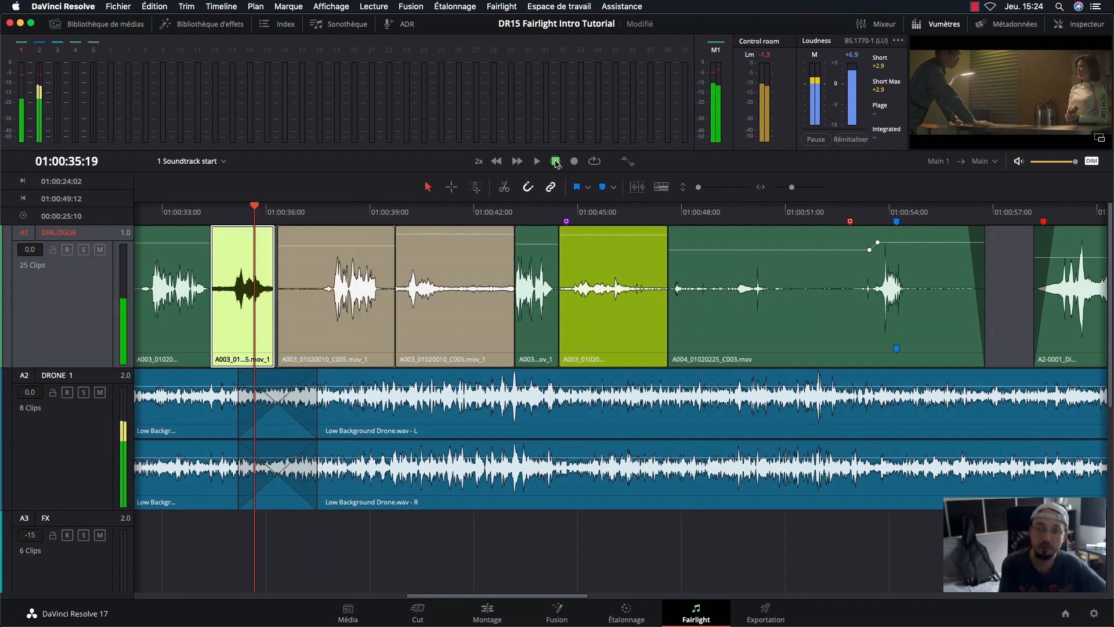
click(555, 161)
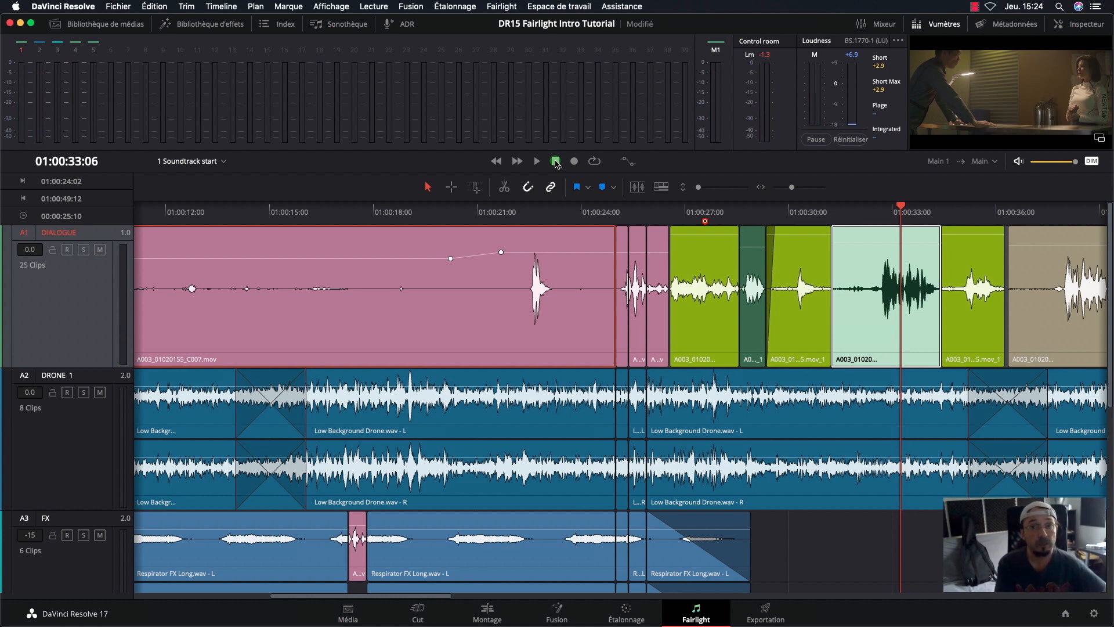
key(space)
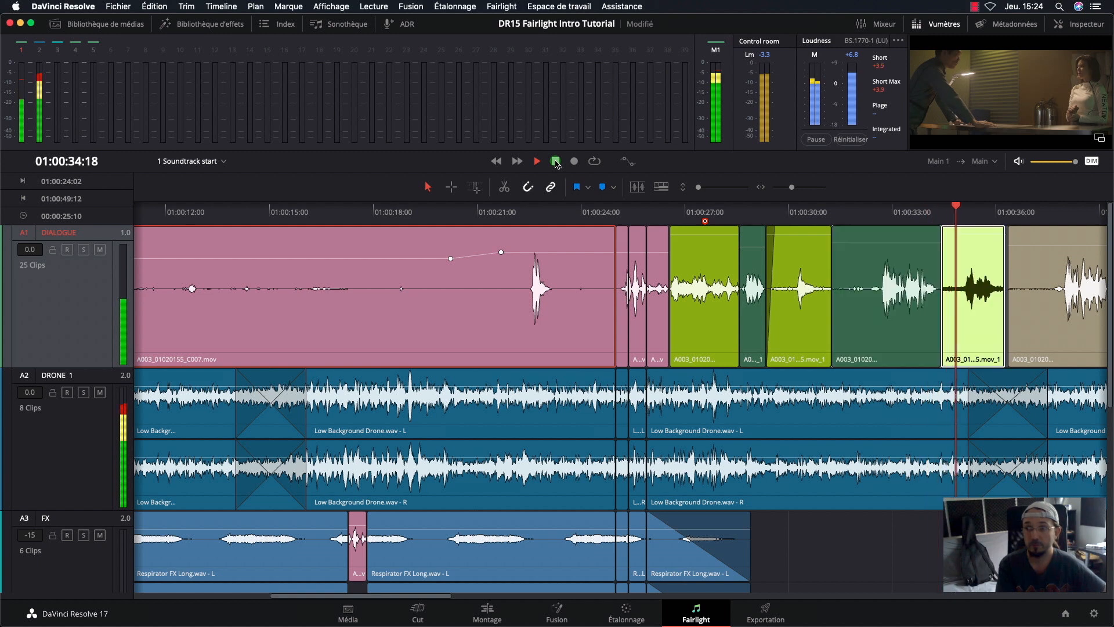
click(555, 161)
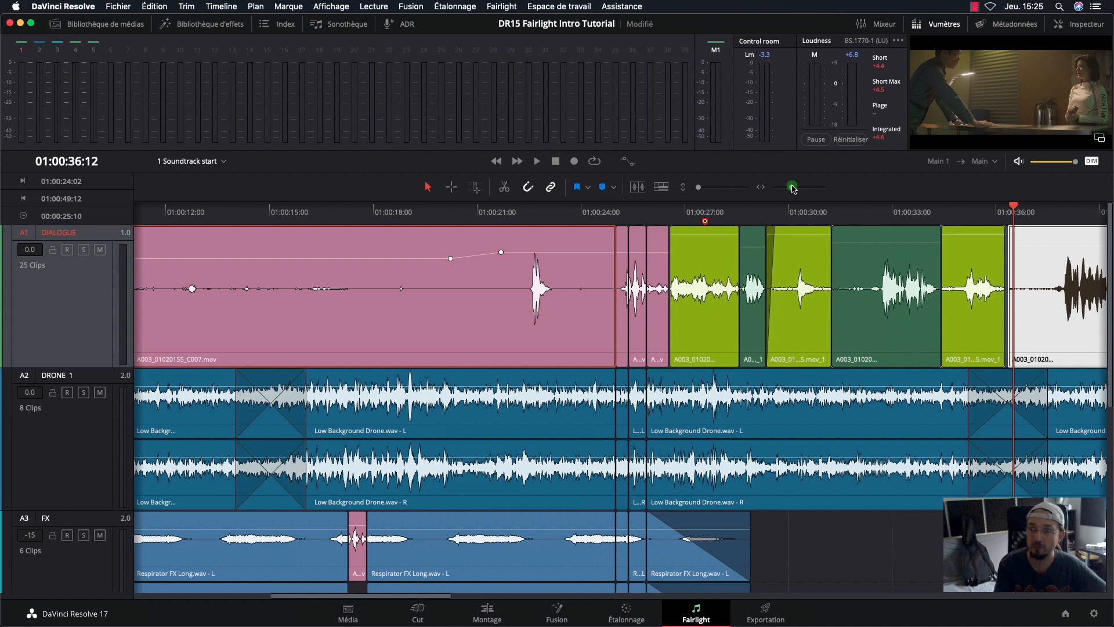
Zoom in horizontally around the playhead, then fit the whole soundtrack in the timeline width.
drag(792, 187, 793, 189)
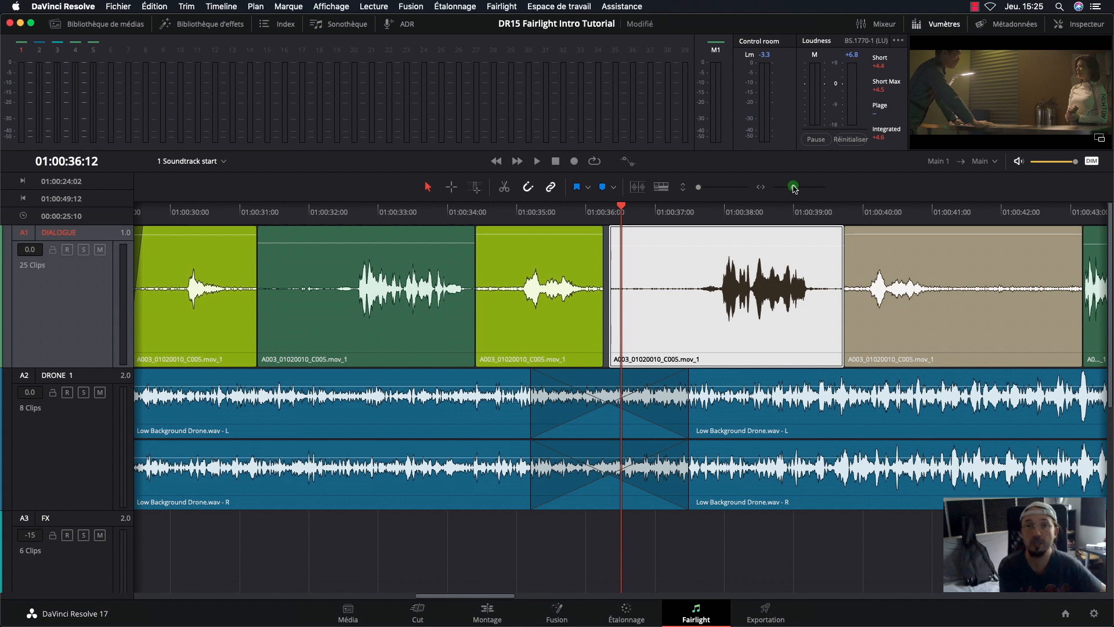
key(shift+z)
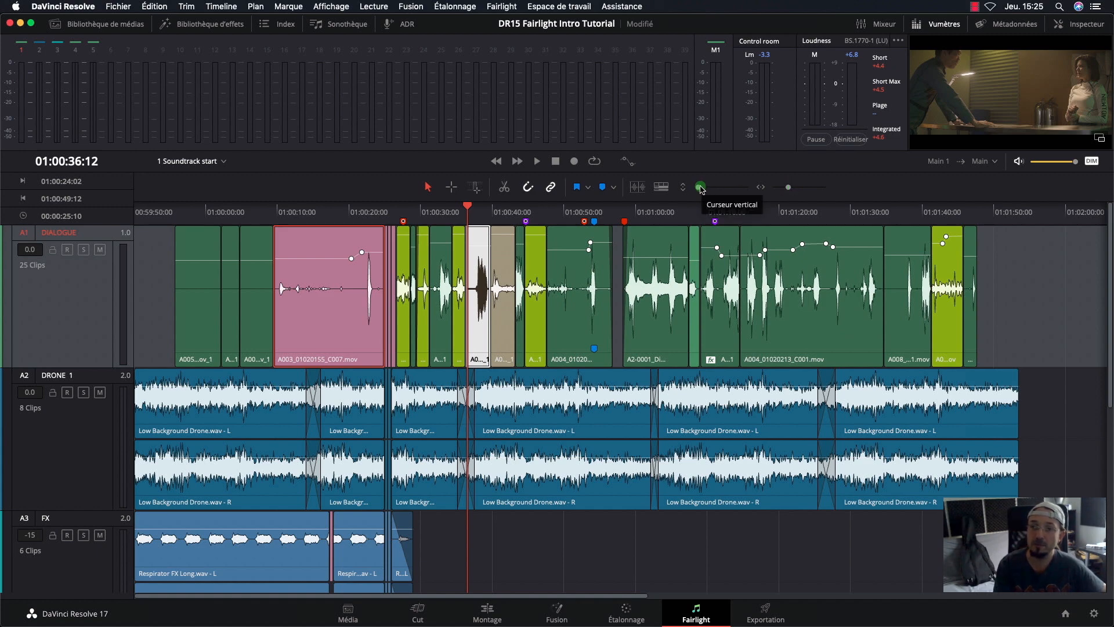
Adjust the height of all tracks with the vertical zoom and enlarge the DIALOGUE track individually.
drag(701, 187, 712, 191)
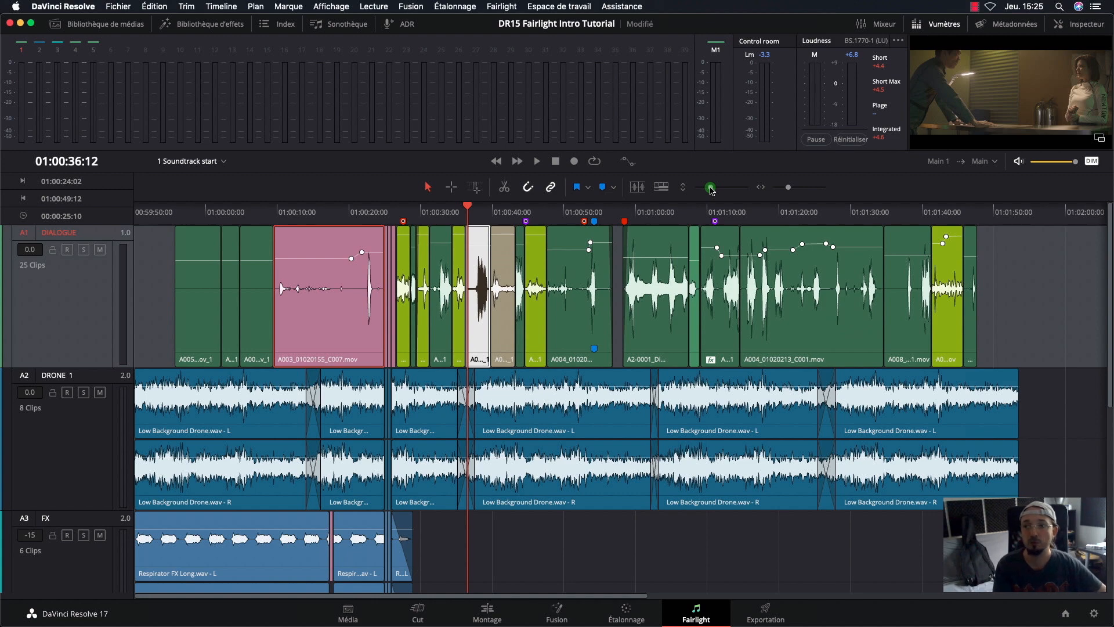
drag(712, 190, 705, 192)
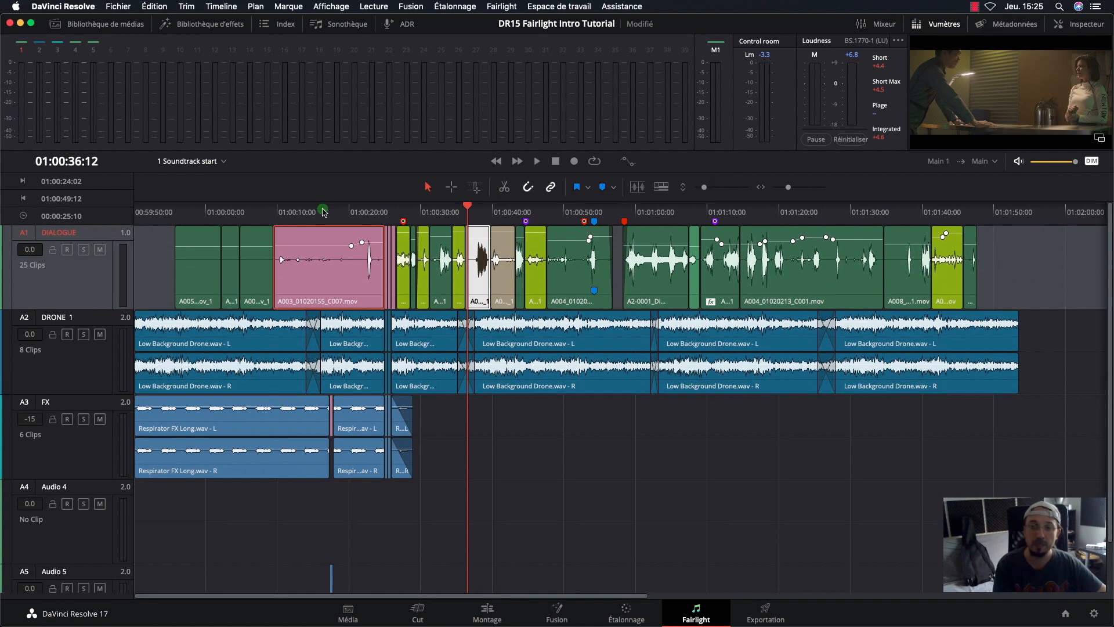
drag(99, 310, 95, 386)
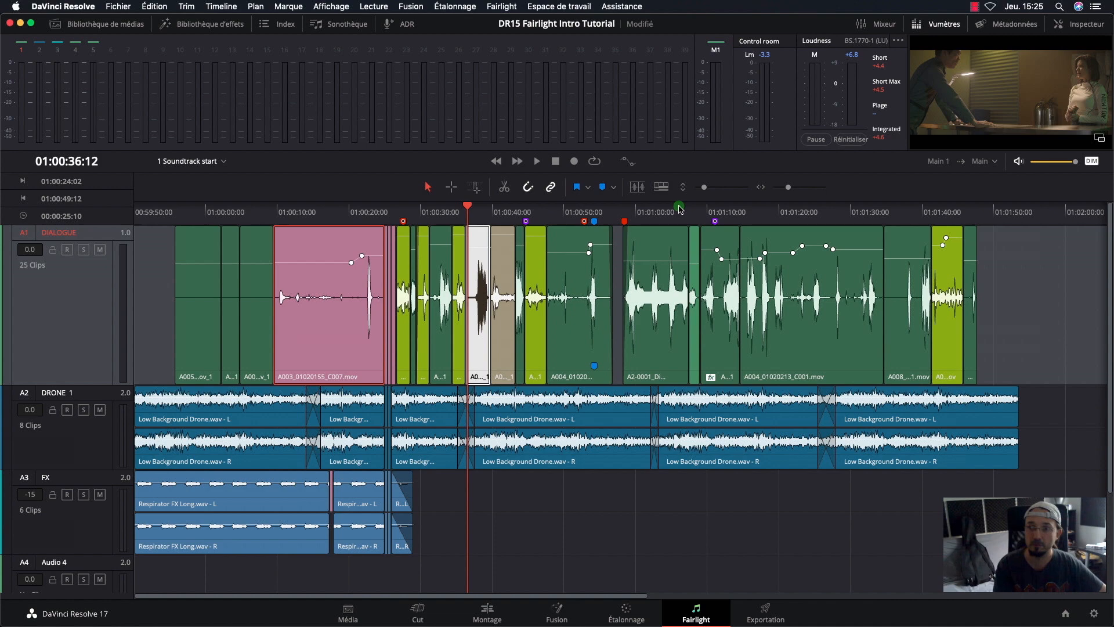
drag(706, 192, 709, 191)
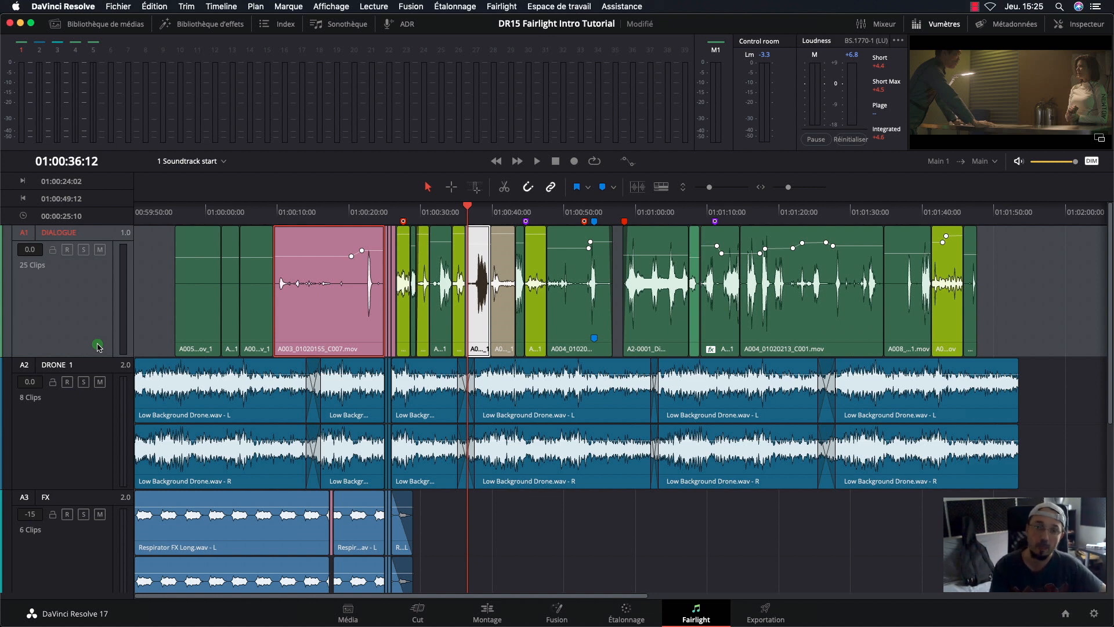
right_click(71, 288)
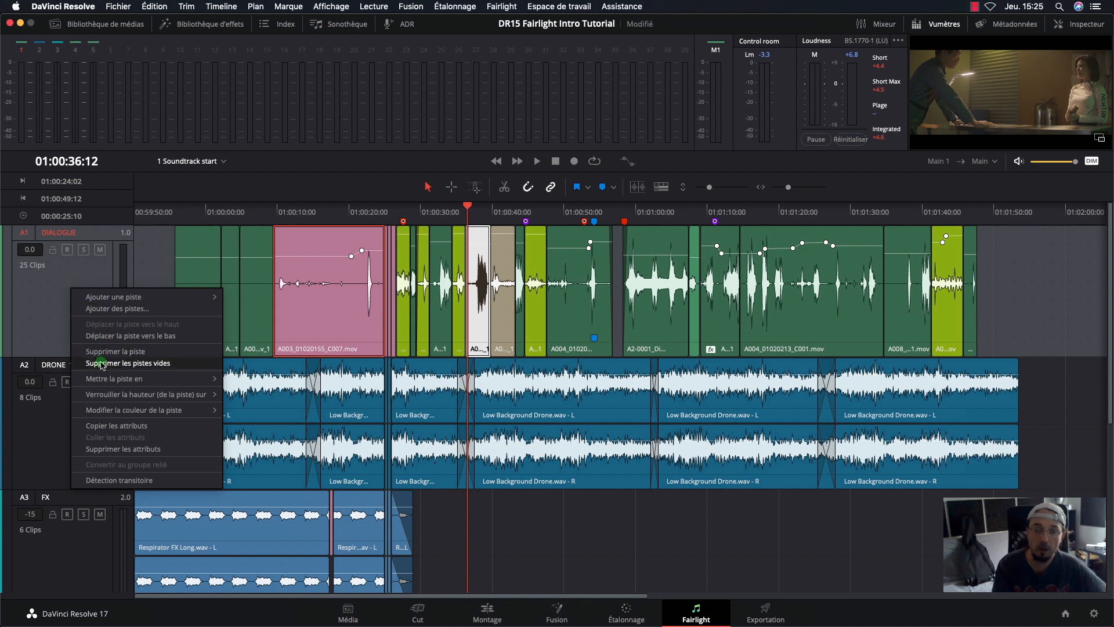
mouse_move(98, 401)
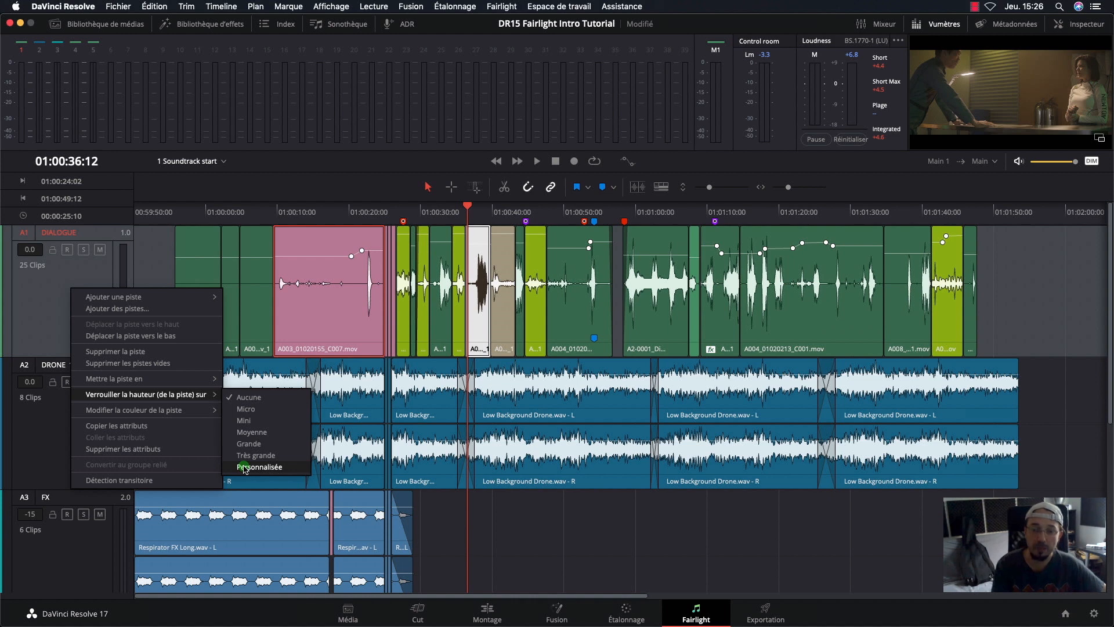
click(51, 309)
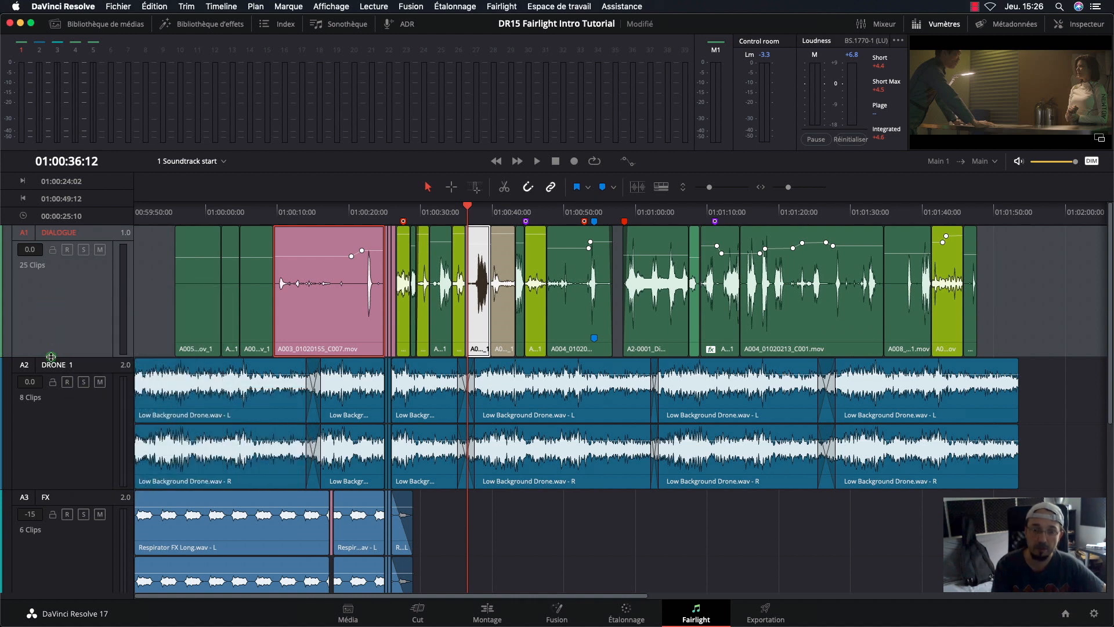
Make the DIALOGUE track taller and lock its height to Personnalisée.
drag(50, 357, 51, 414)
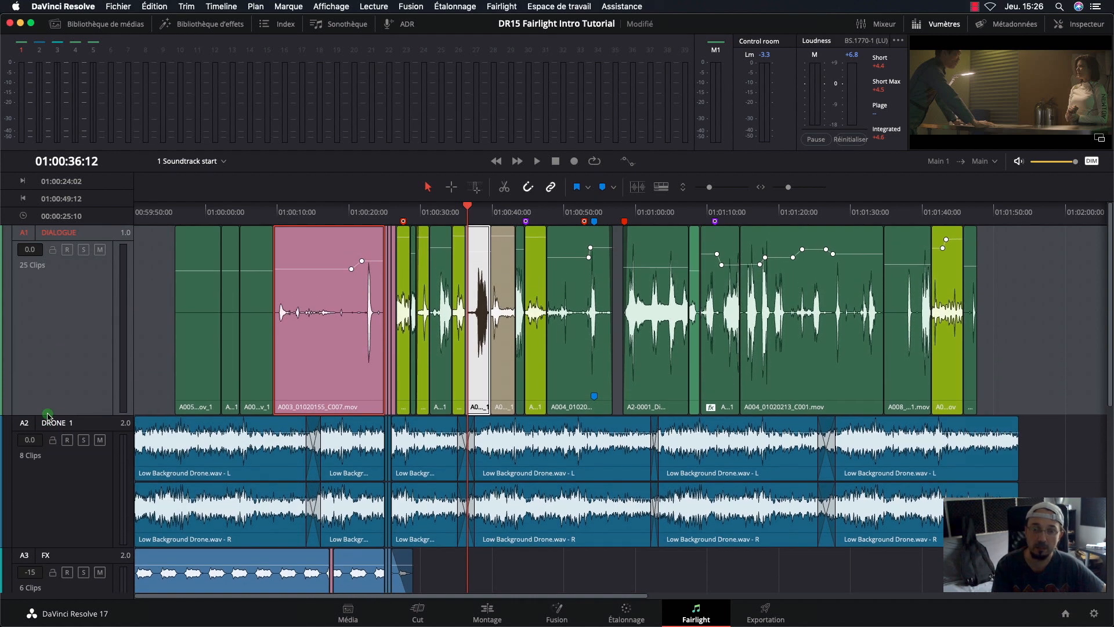
right_click(57, 326)
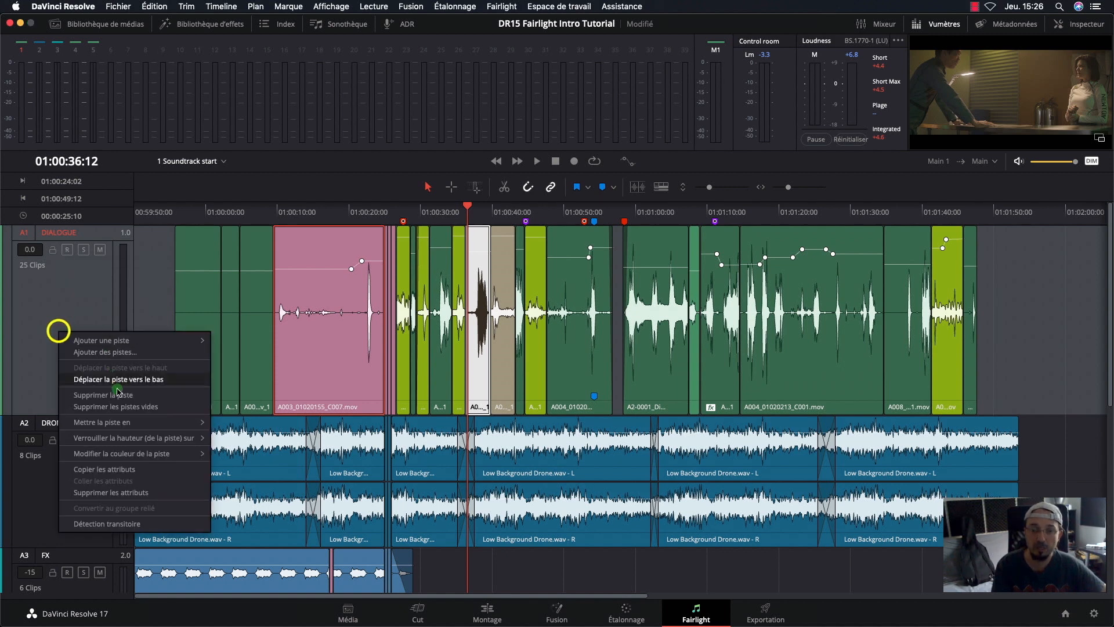
mouse_move(160, 441)
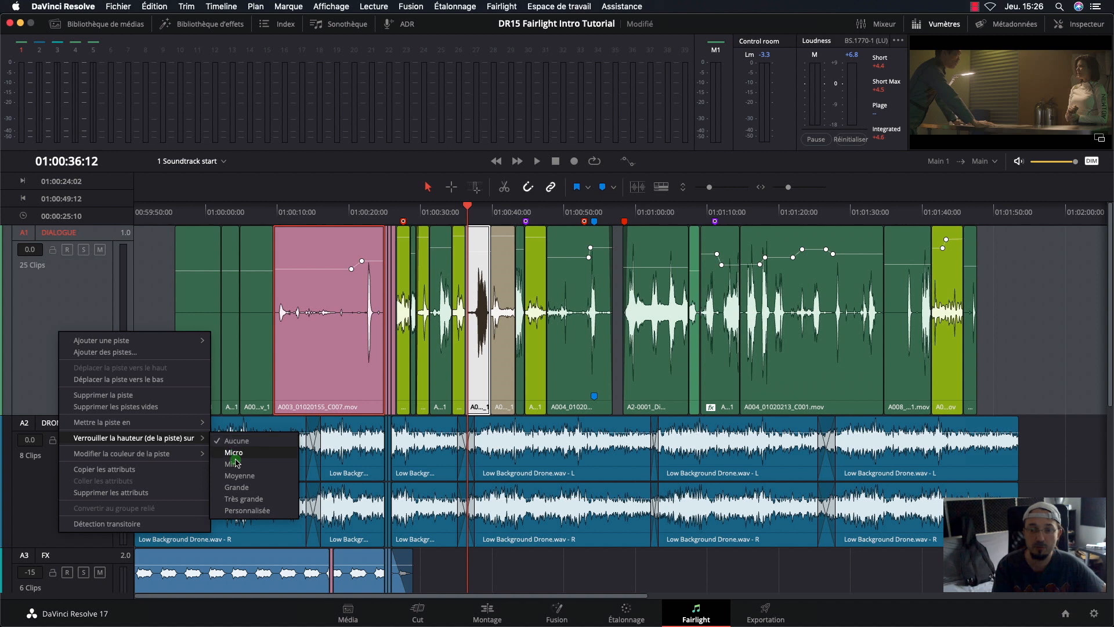
click(241, 511)
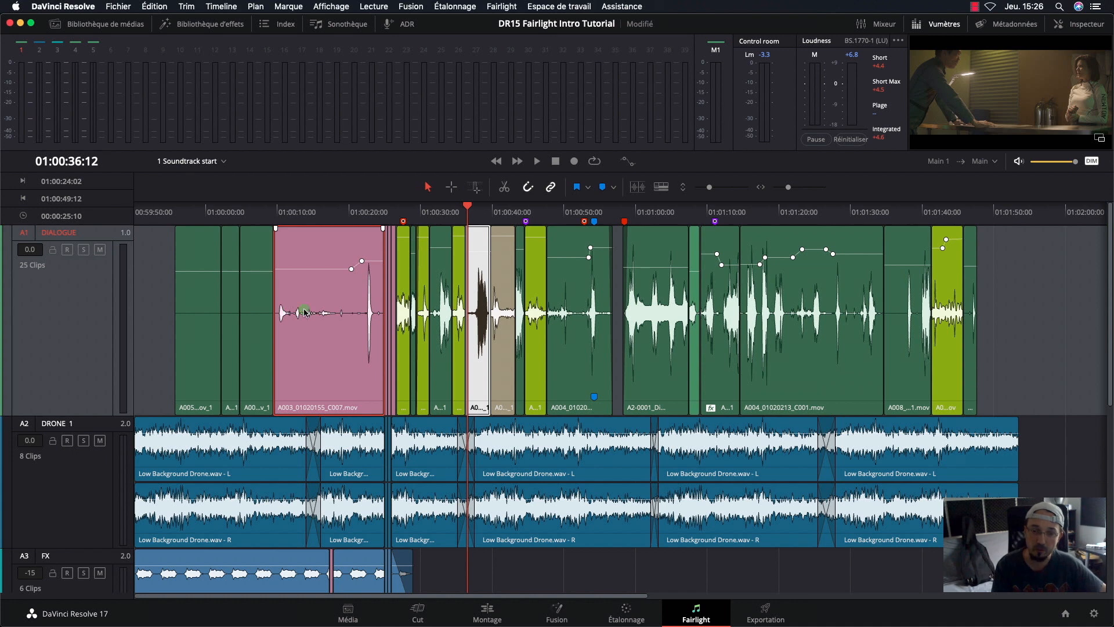
Deselect the DIALOGUE track and shrink the unlocked tracks to the minimum height.
click(488, 560)
click(521, 566)
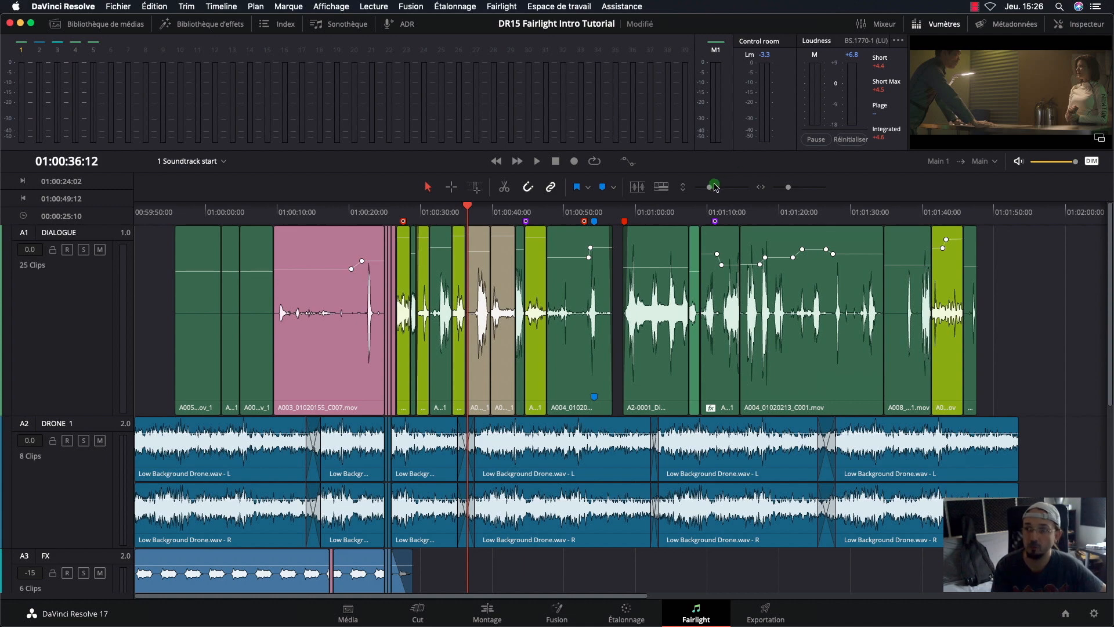
drag(712, 188, 698, 193)
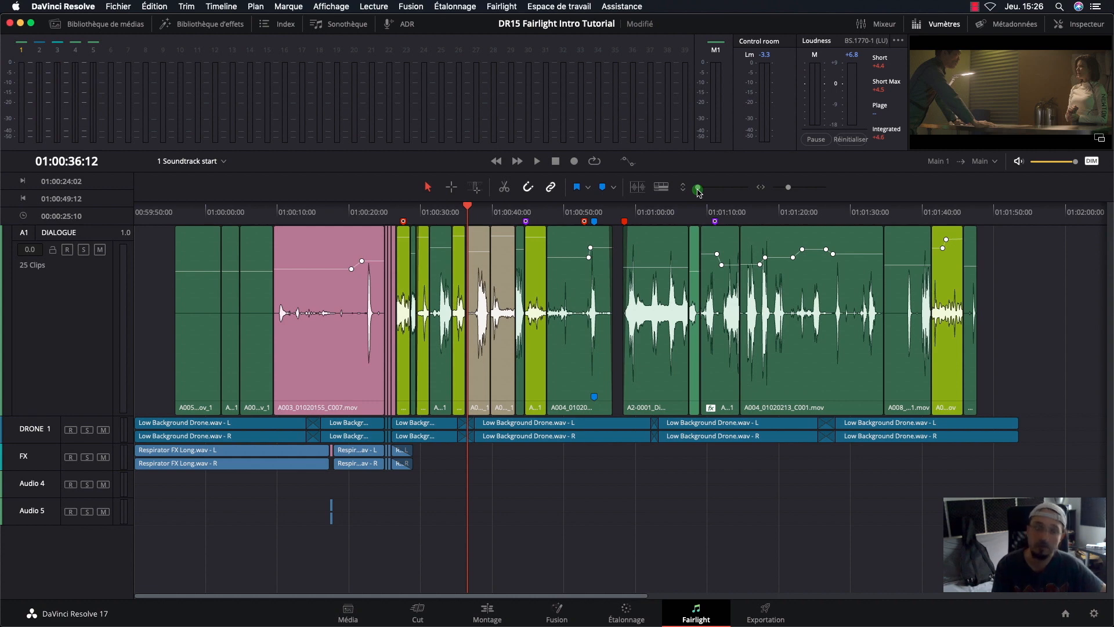
Lock the DIALOGUE track's height to Mini and slightly increase the height of the other tracks.
click(60, 292)
right_click(62, 294)
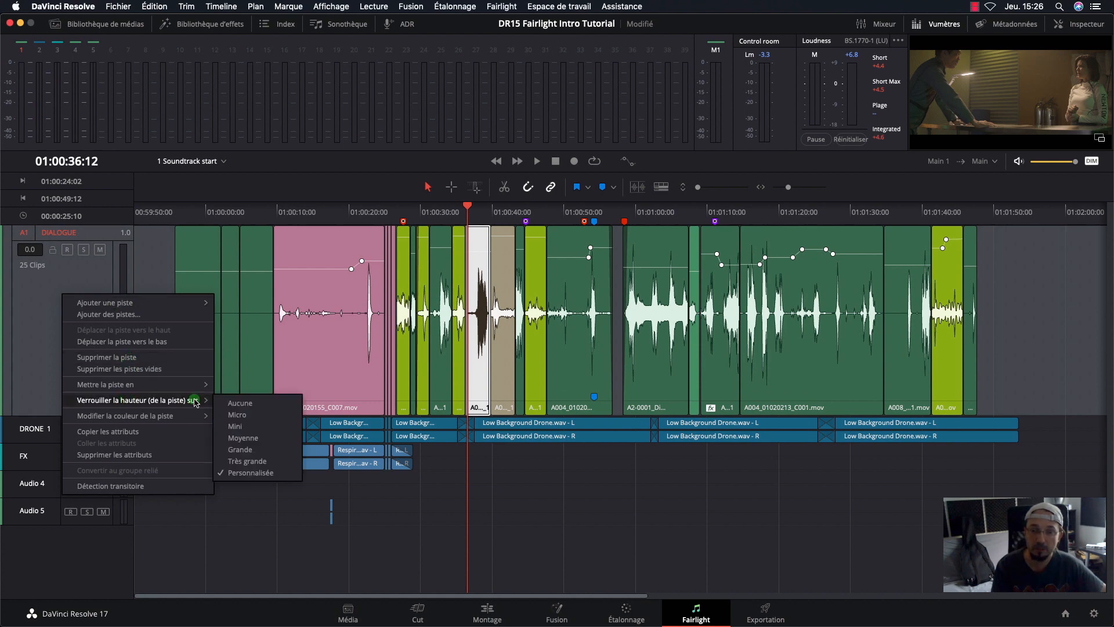
click(237, 426)
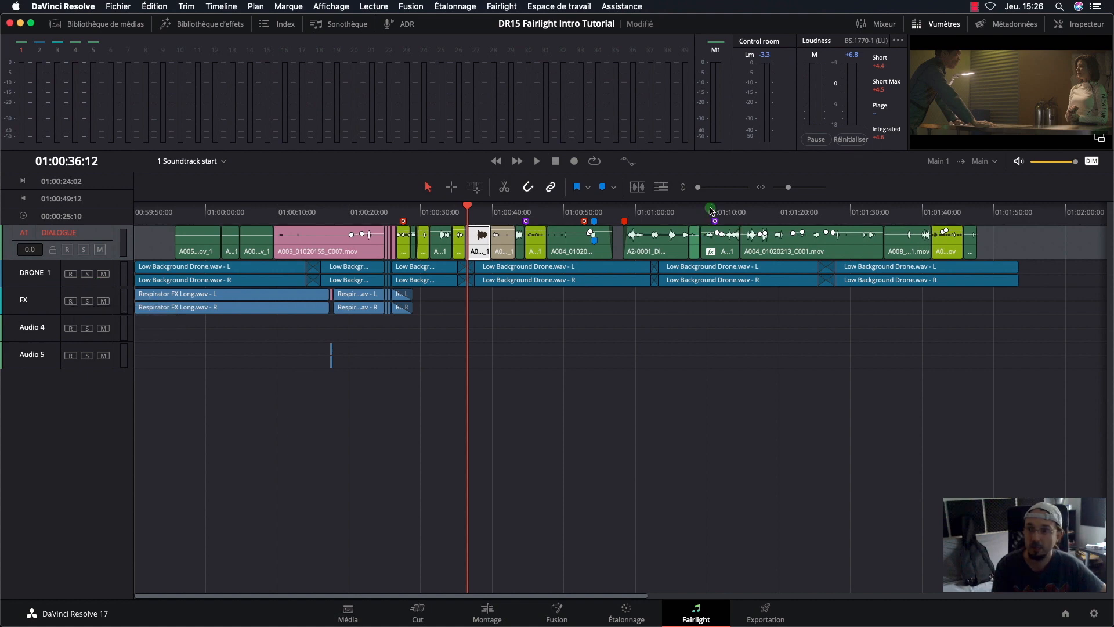
drag(699, 193, 702, 193)
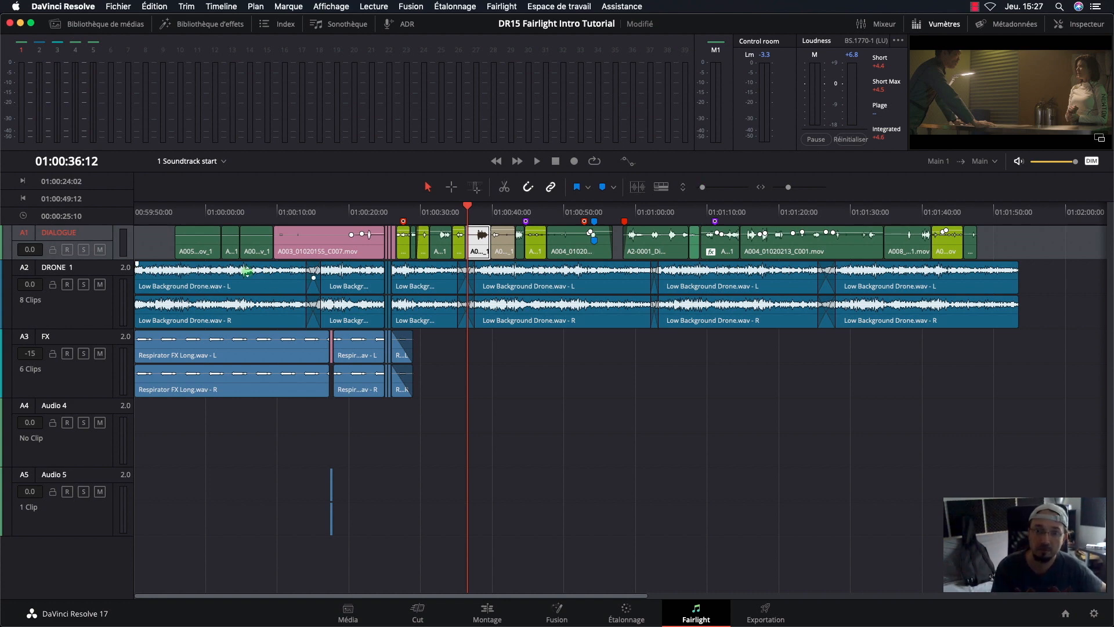
Enlarge the DIALOGUE track by its lower edge and select the FX track.
drag(110, 258, 110, 298)
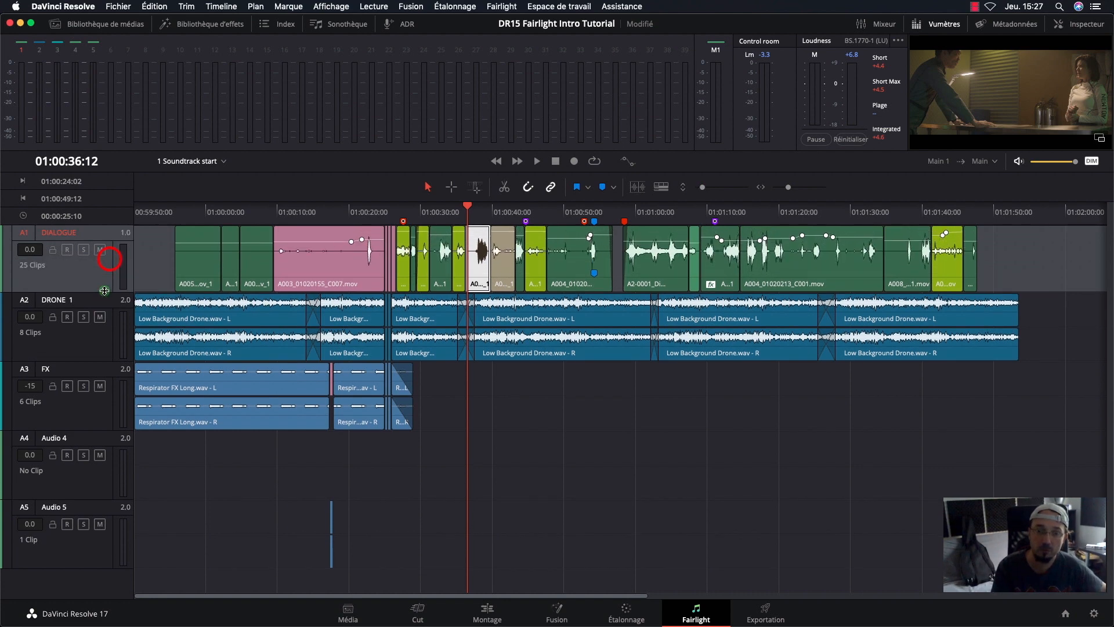
click(88, 345)
click(80, 424)
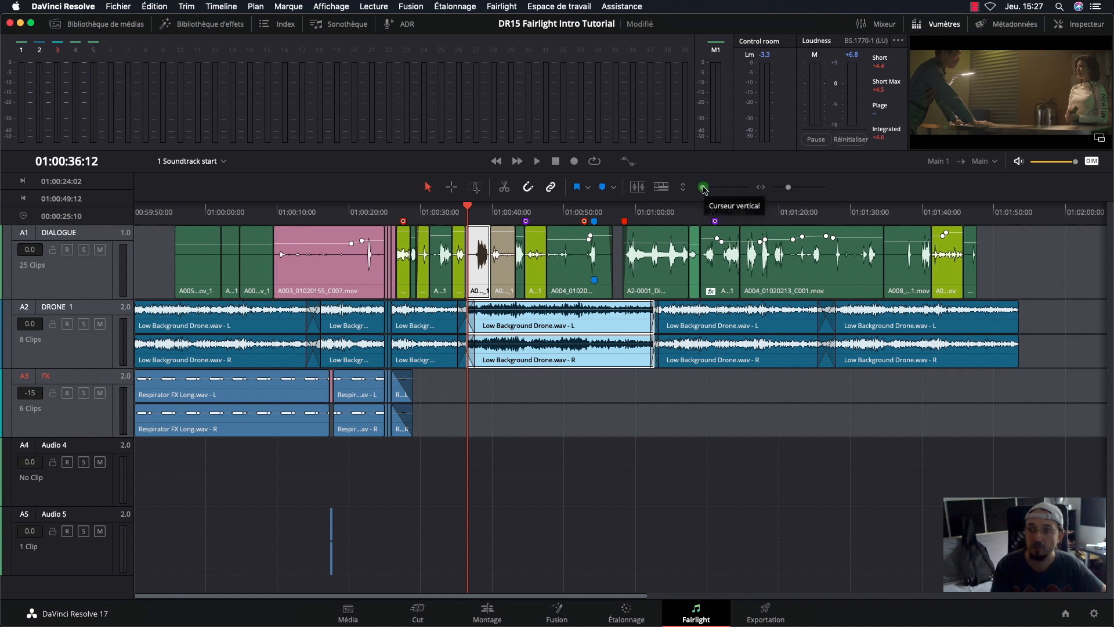
Select the DRONE 1 track, enlarge the unlocked tracks with the vertical zoom, and reduce DRONE 1's height individually.
drag(704, 187, 701, 187)
click(87, 339)
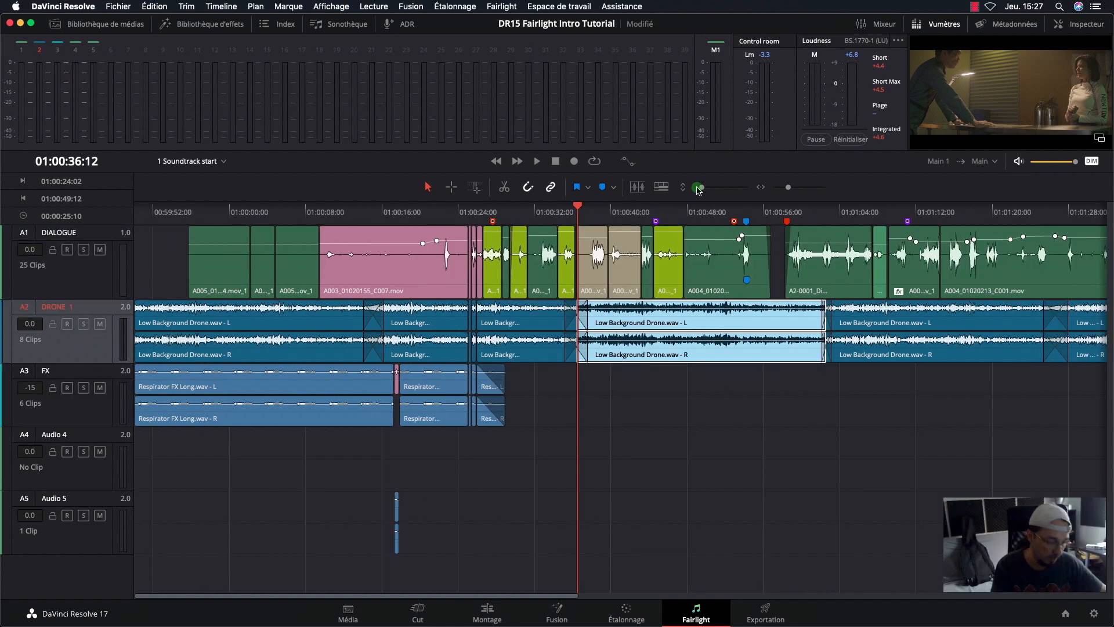
drag(702, 188, 726, 186)
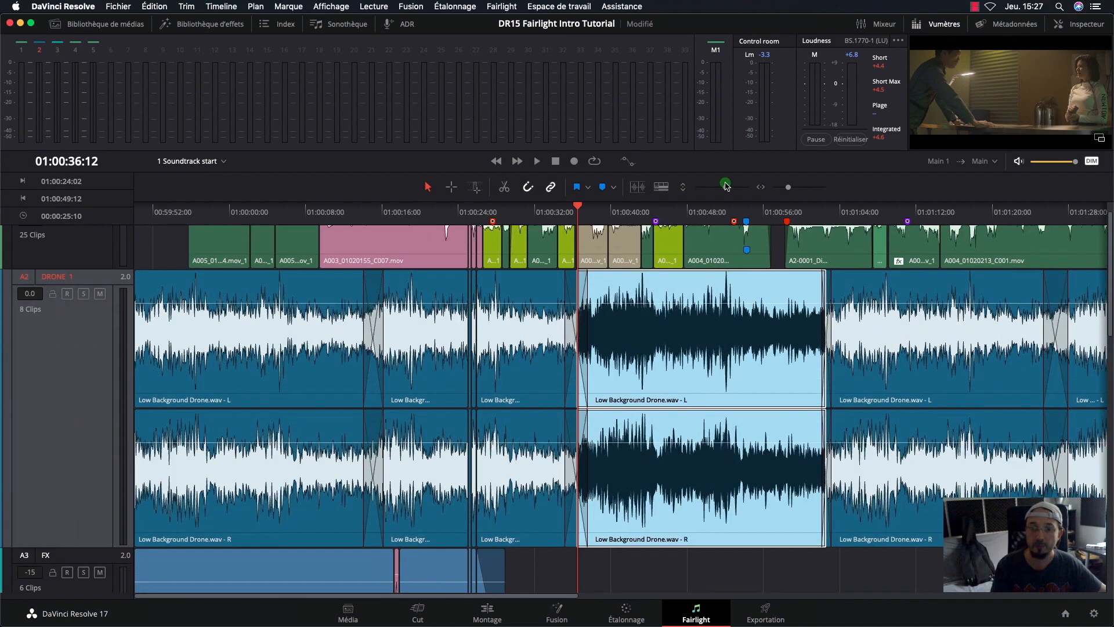
mouse_move(726, 183)
mouse_down()
mouse_move(706, 188)
mouse_move(722, 185)
mouse_up()
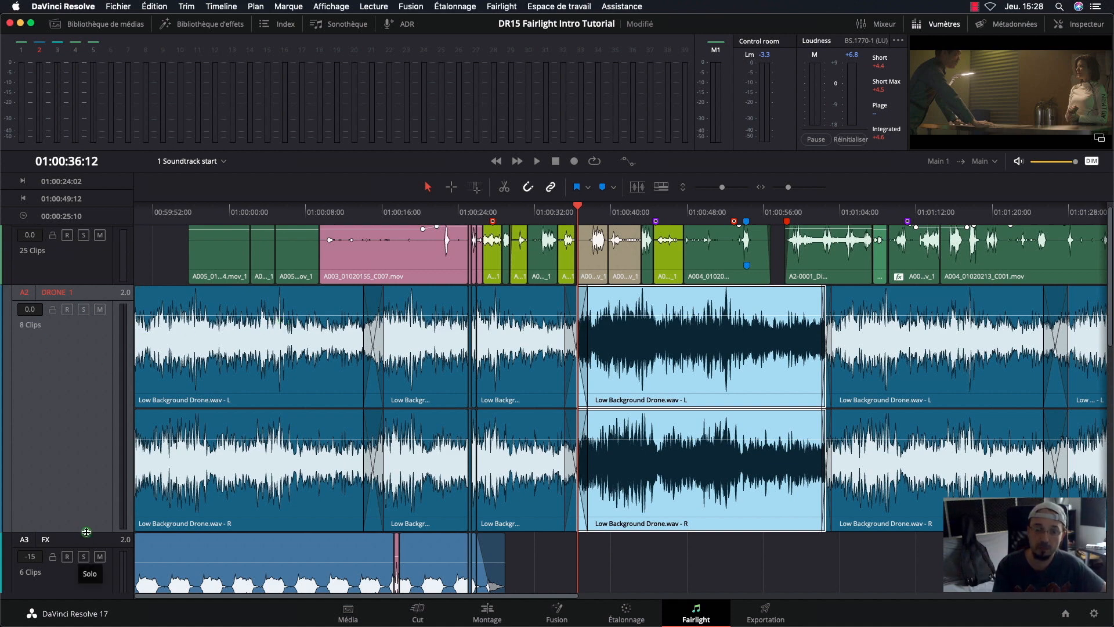
drag(85, 530, 97, 427)
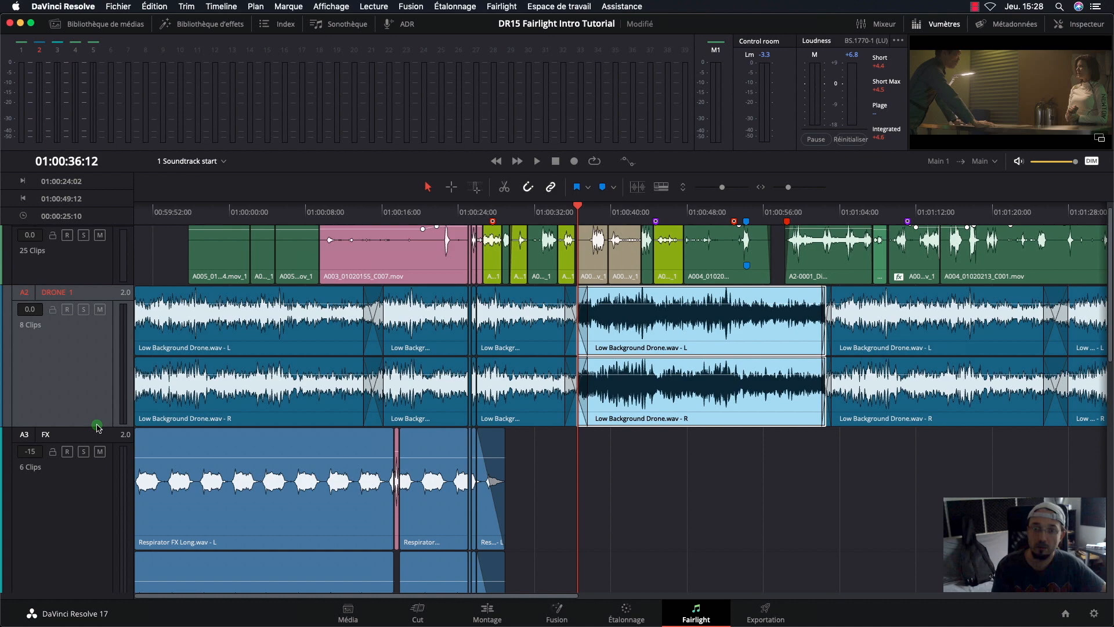
Select the DIALOGUE, DRONE 1 and FX tracks together and lock their heights to Moyenne.
click(89, 262)
click(84, 527)
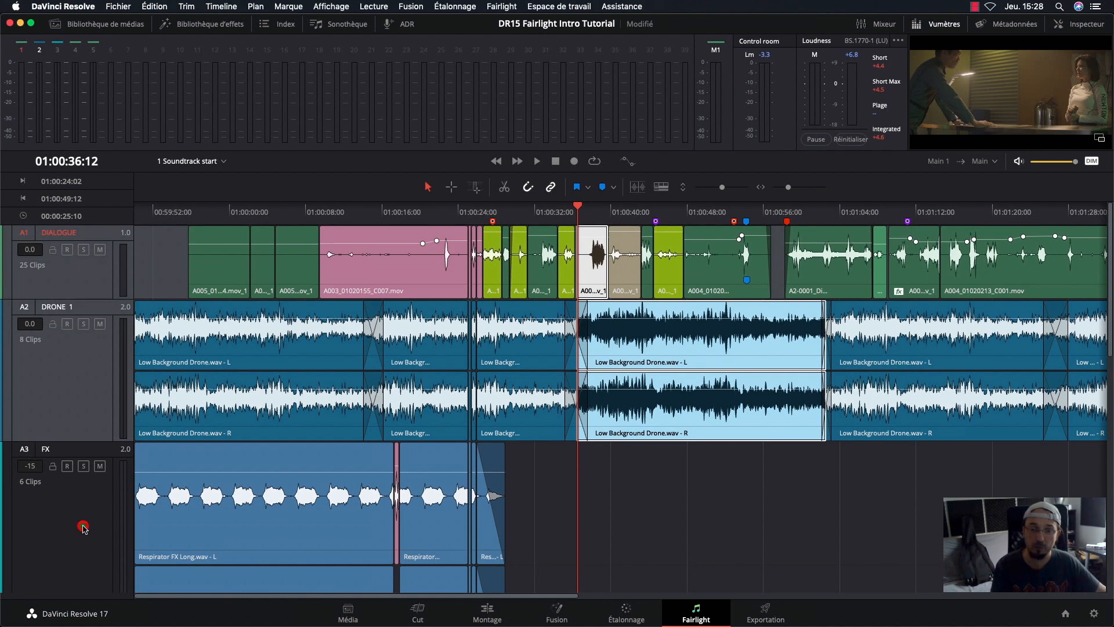
right_click(64, 265)
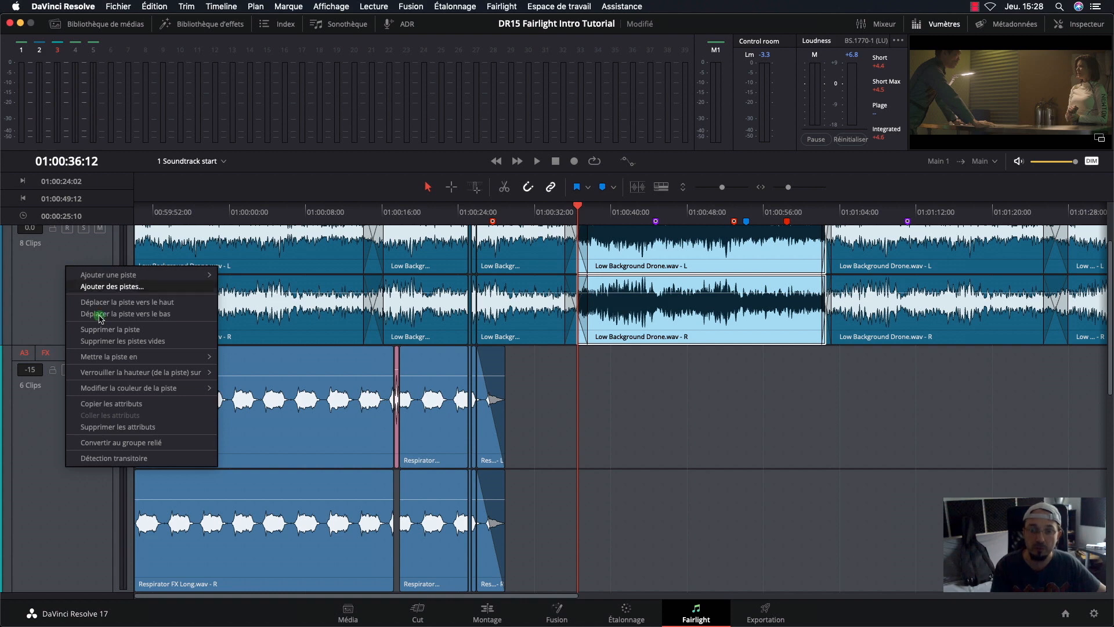
mouse_move(123, 370)
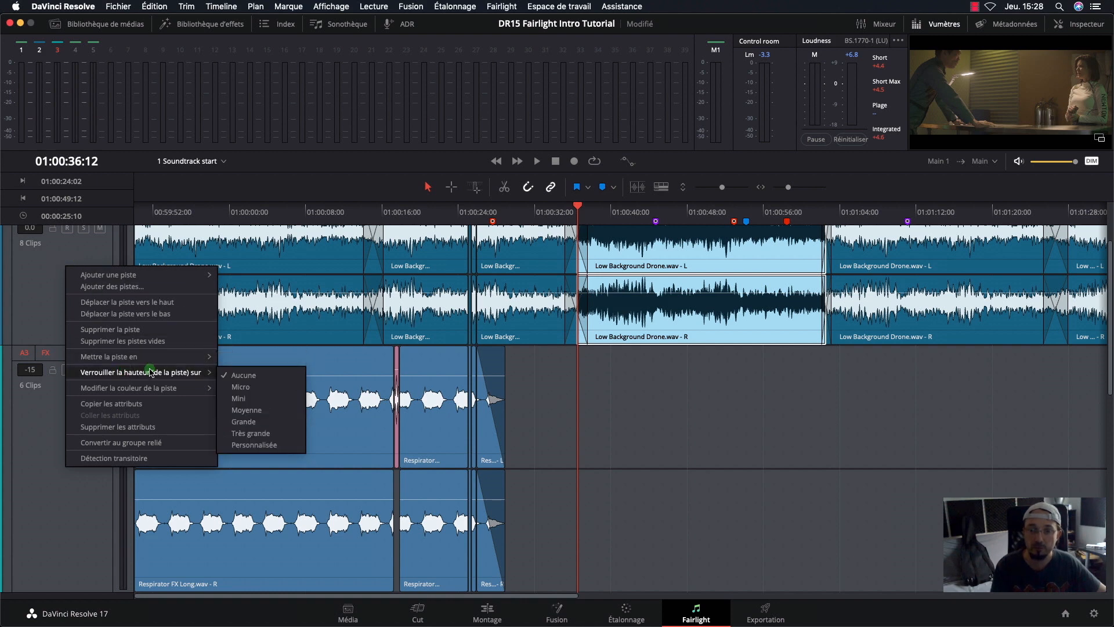
click(251, 413)
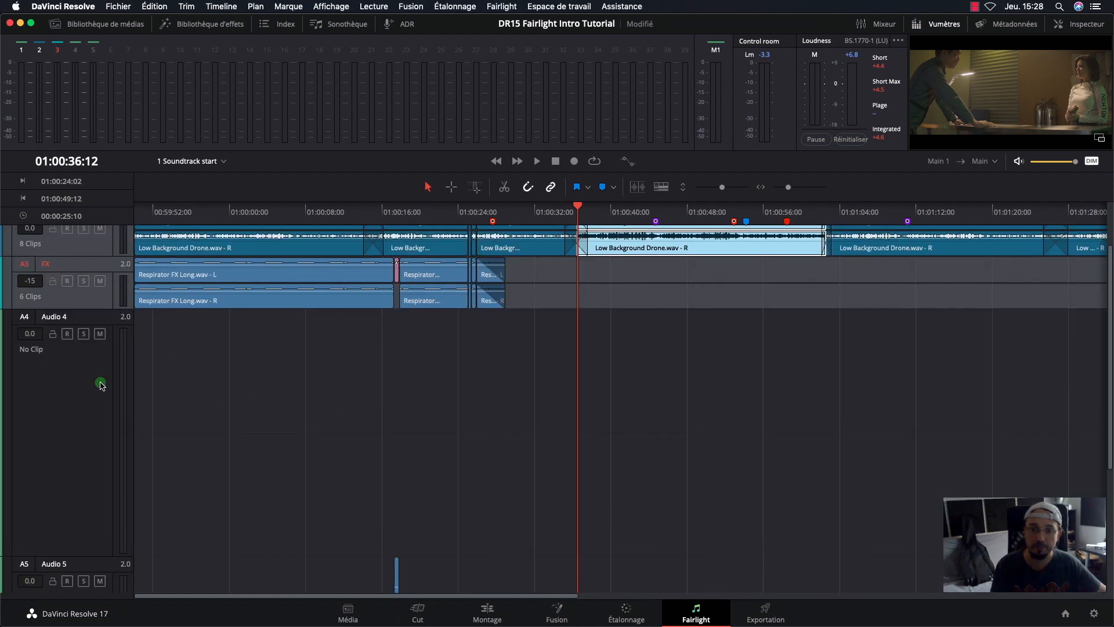
Reduce the height of the unlocked Audio 4 and Audio 5 tracks with the vertical zoom.
scroll(99, 383, up, 3)
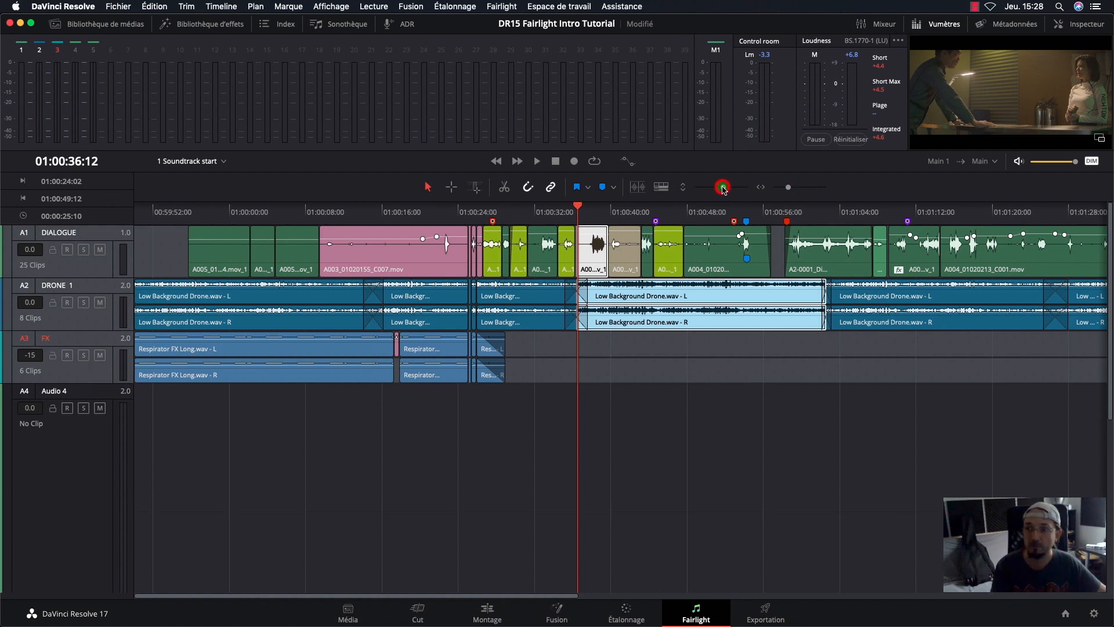
drag(723, 187, 704, 195)
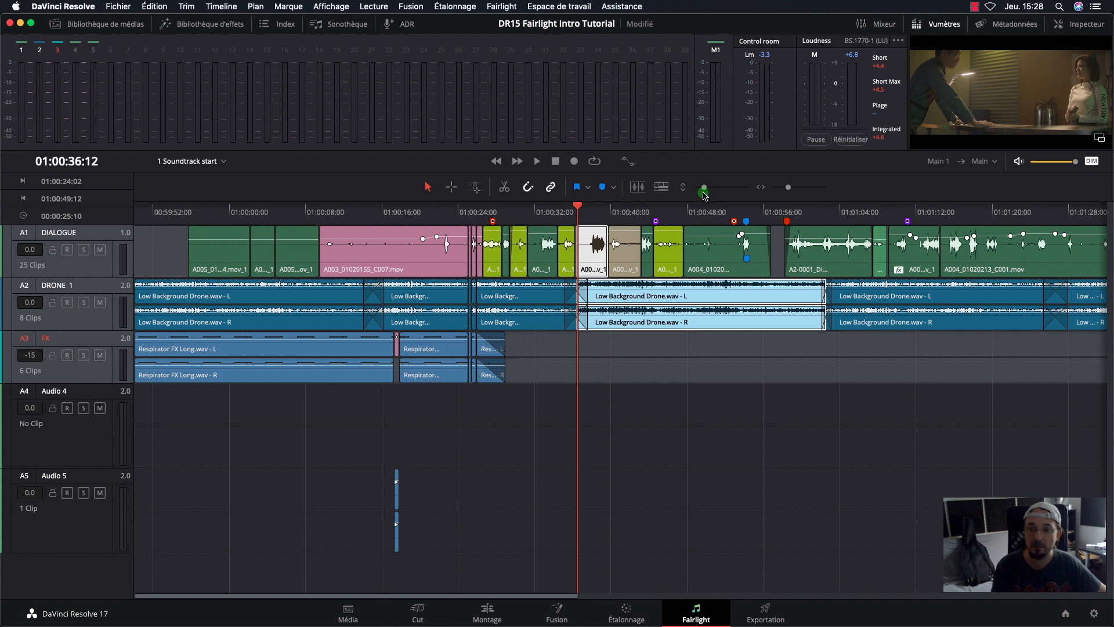